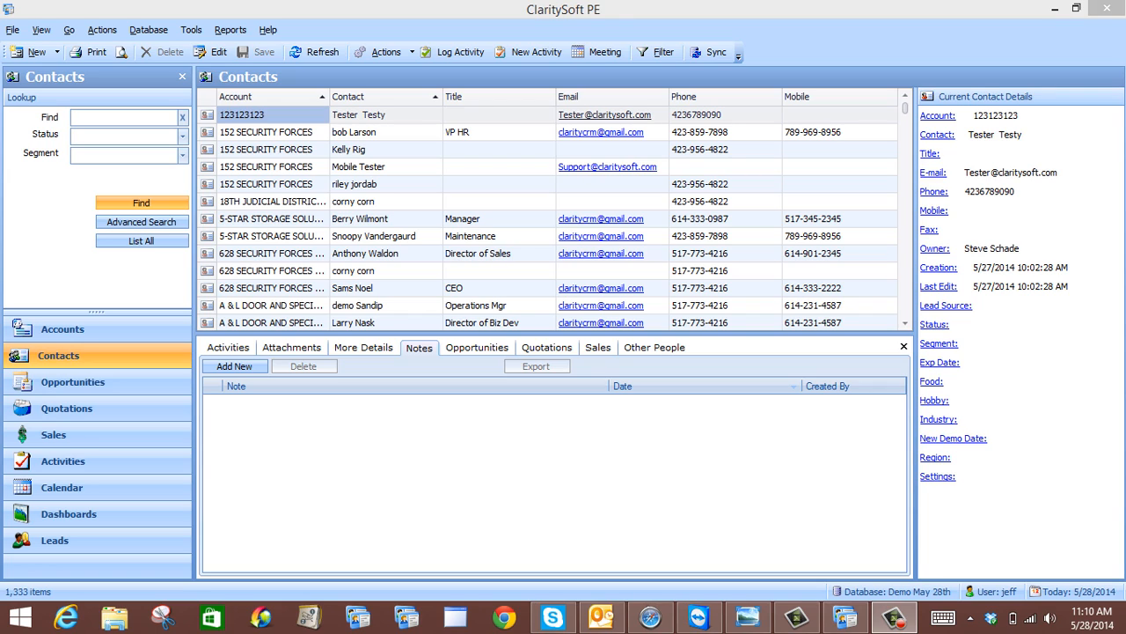
Bring up Customize and show the Encryption Keys list under General > Users
click(191, 29)
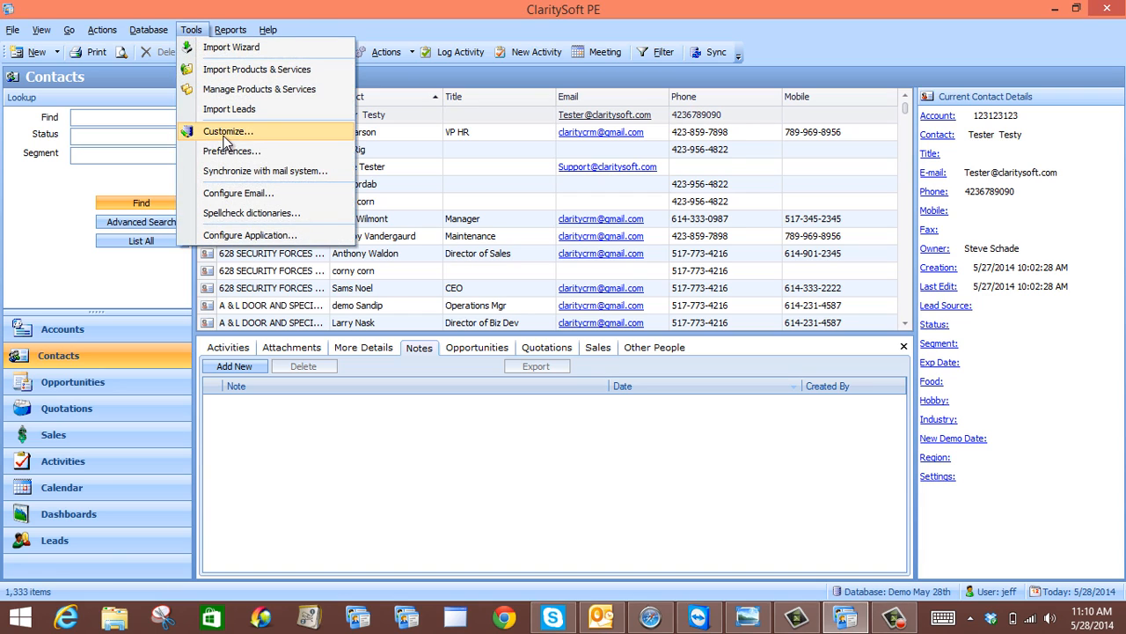
click(225, 140)
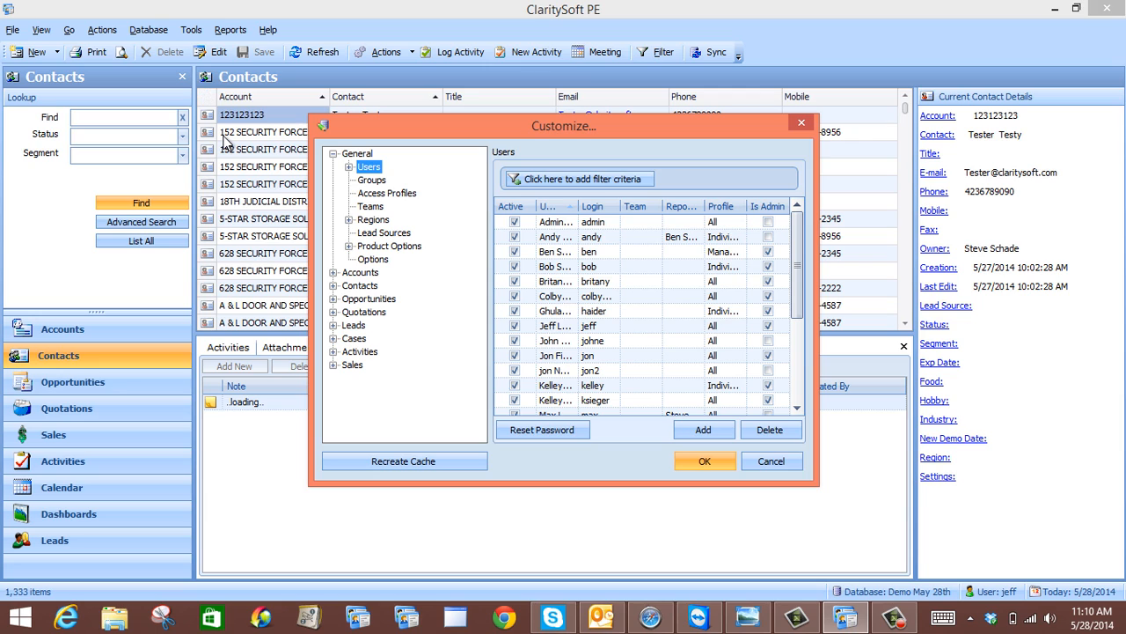
click(348, 168)
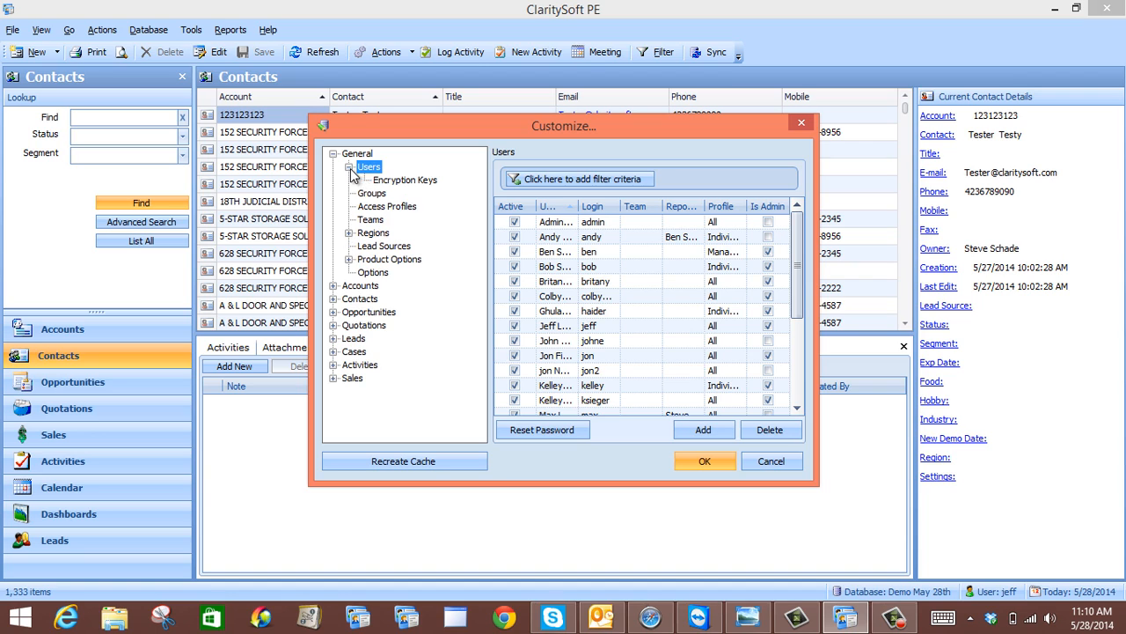
click(434, 182)
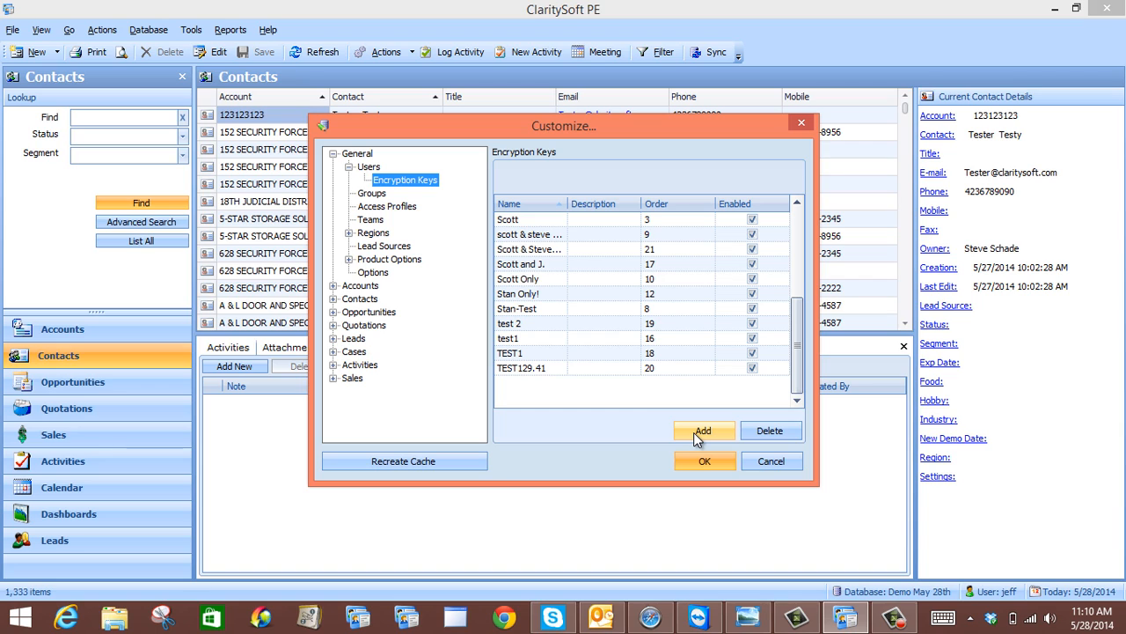
Add a new encryption key named 'Jeff & Scott Only'
click(696, 433)
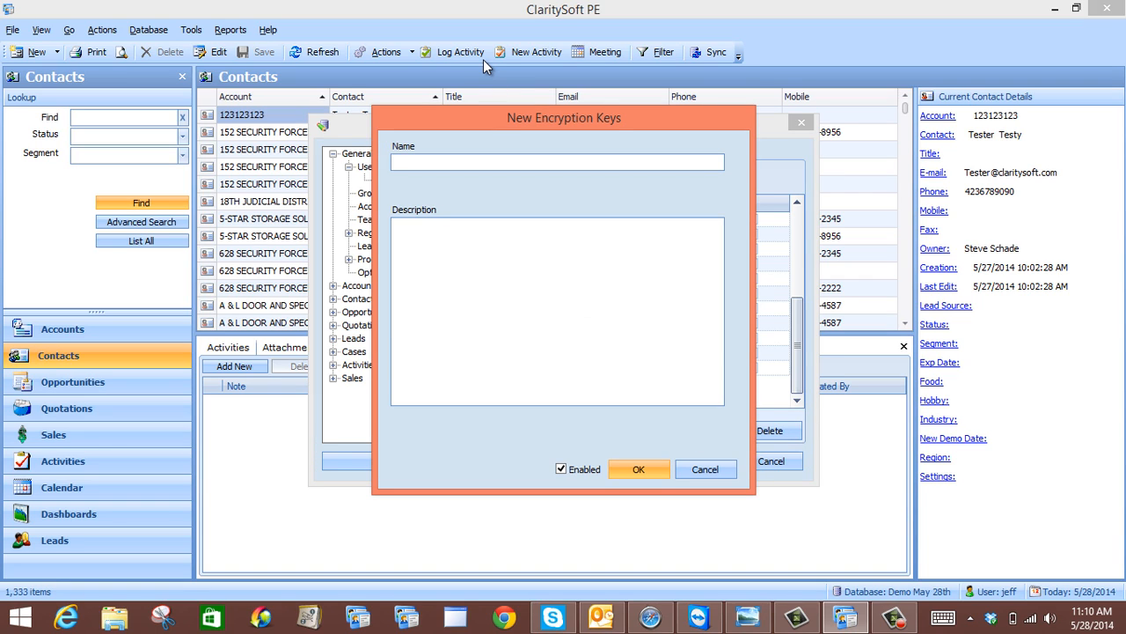
text(Jeff & Scott Only)
click(632, 469)
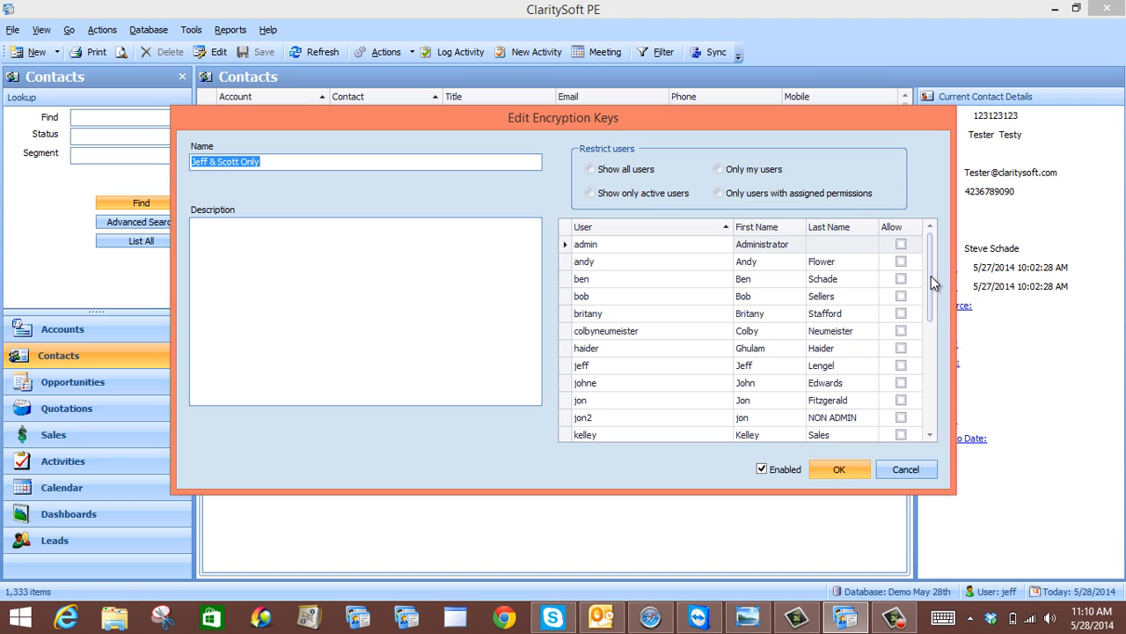
Allow only the logged-in user and one other chosen user to use the key
drag(931, 278, 931, 294)
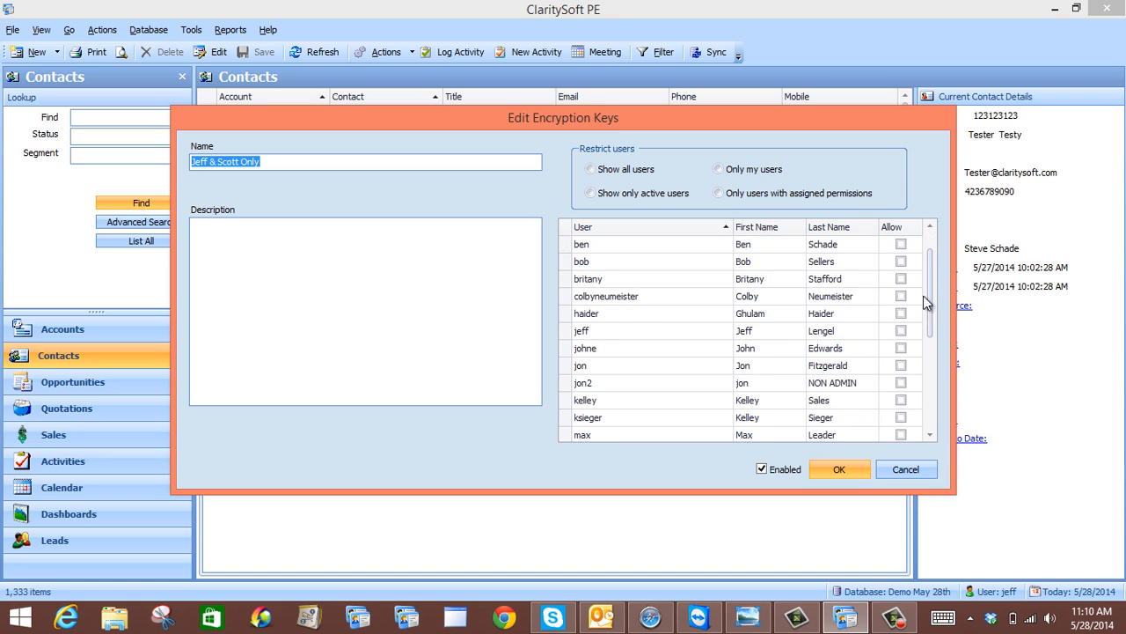
click(900, 329)
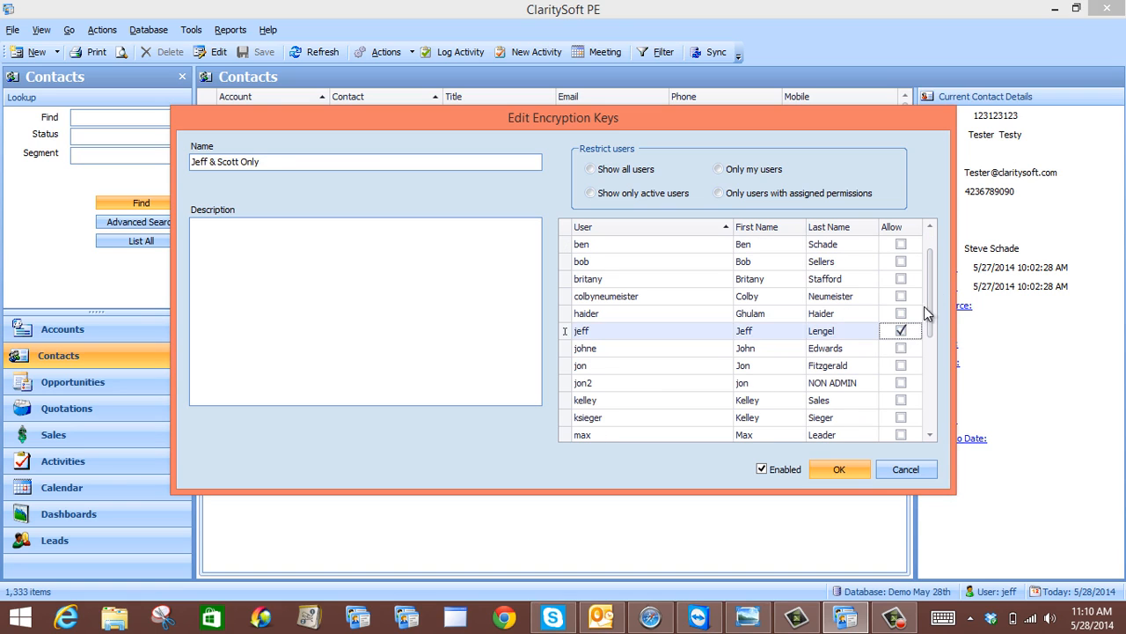
drag(930, 309, 935, 405)
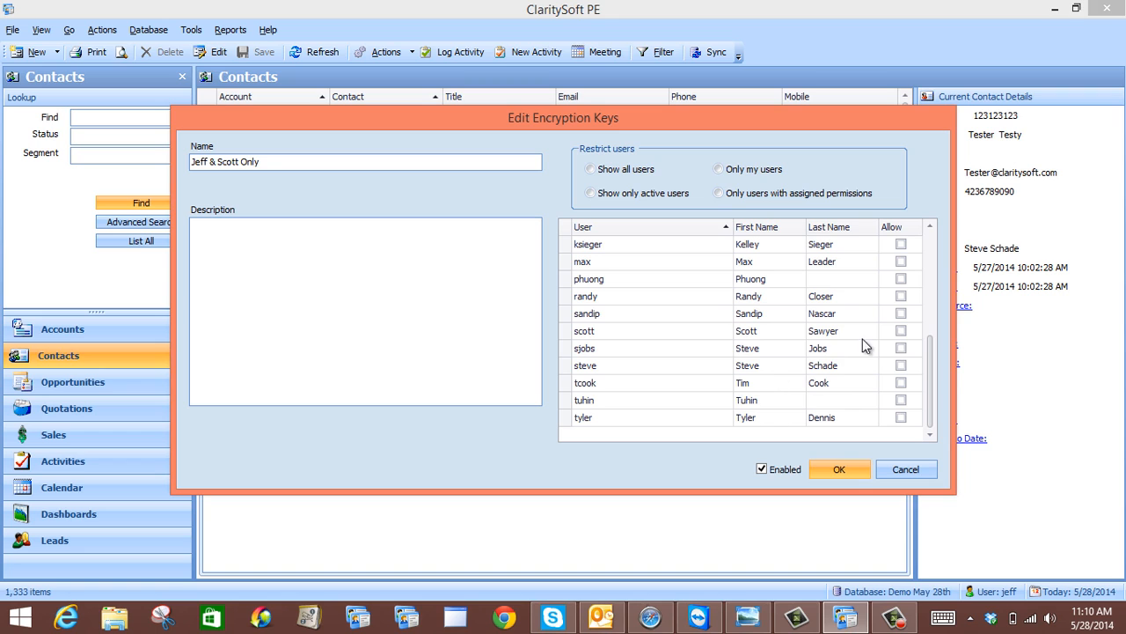
click(898, 331)
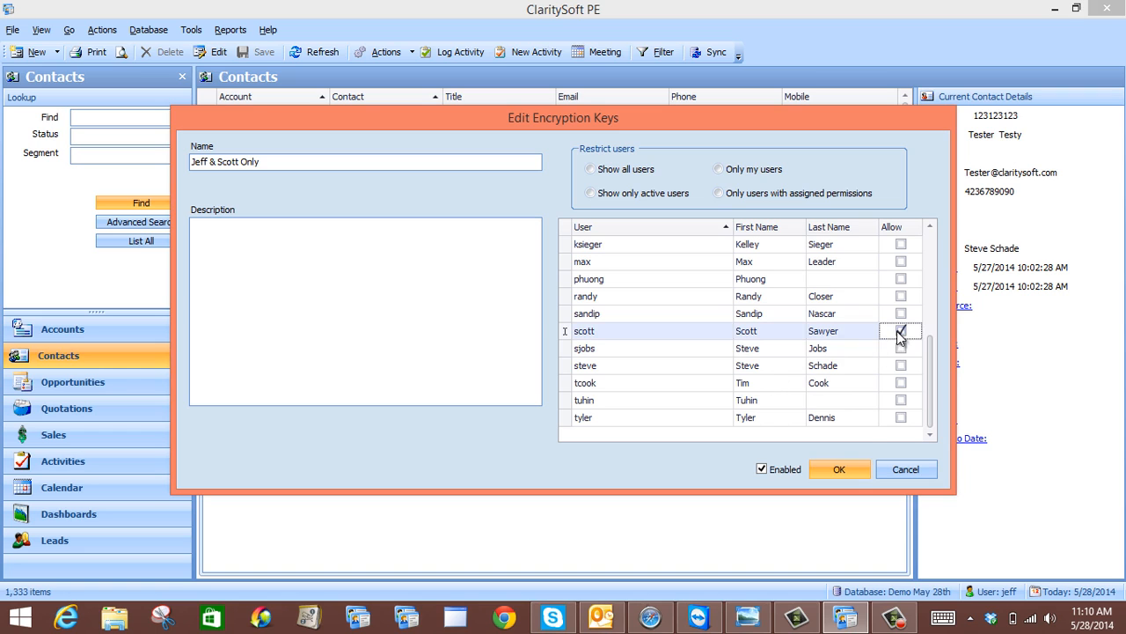
click(839, 469)
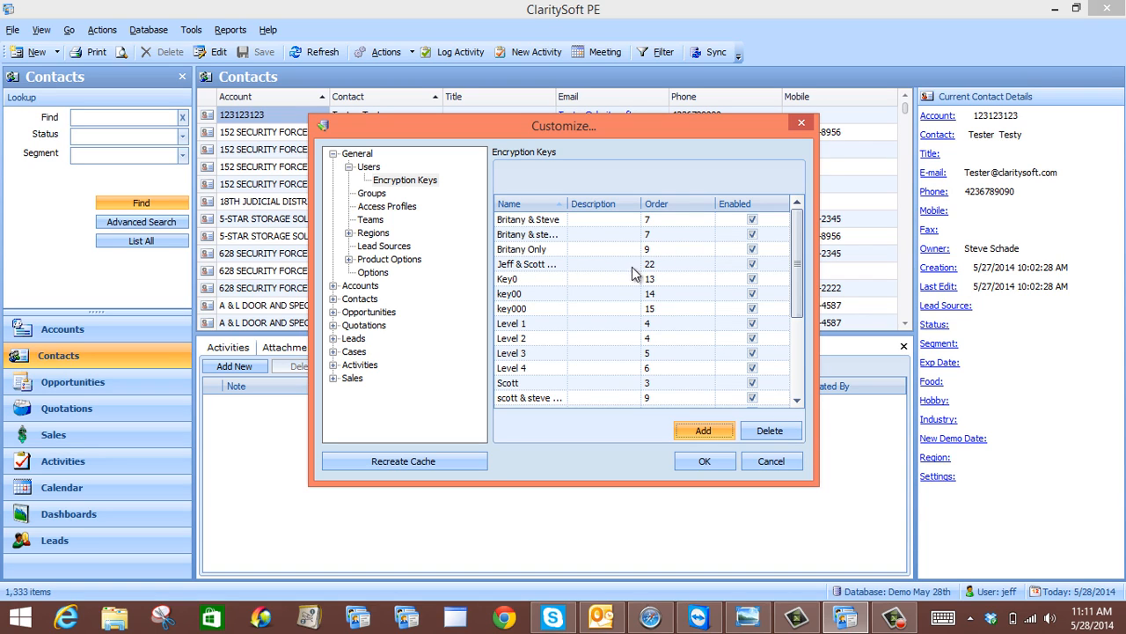
Recheck the Jeff & Scott Only key's two allowed users, then close Customize
double_click(602, 263)
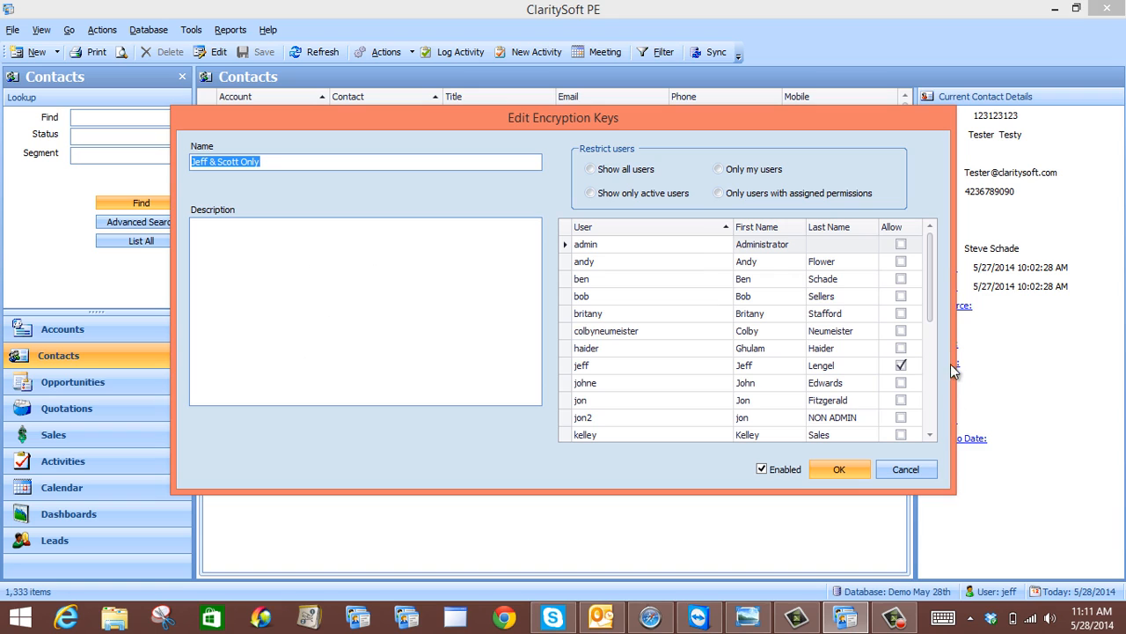
drag(930, 313, 929, 392)
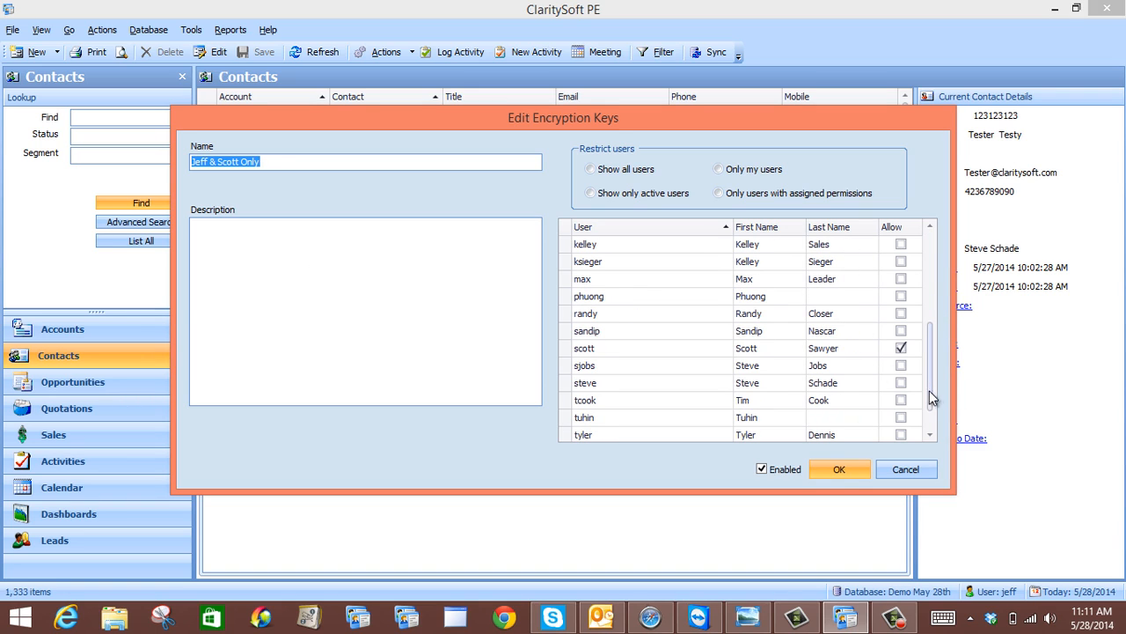
click(840, 469)
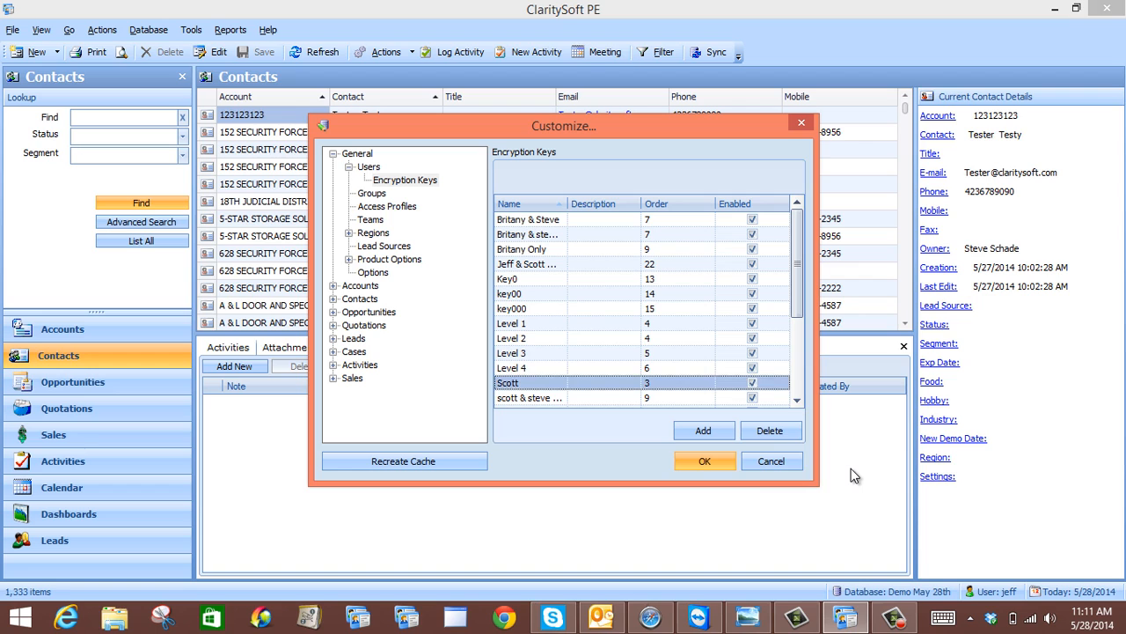
click(705, 461)
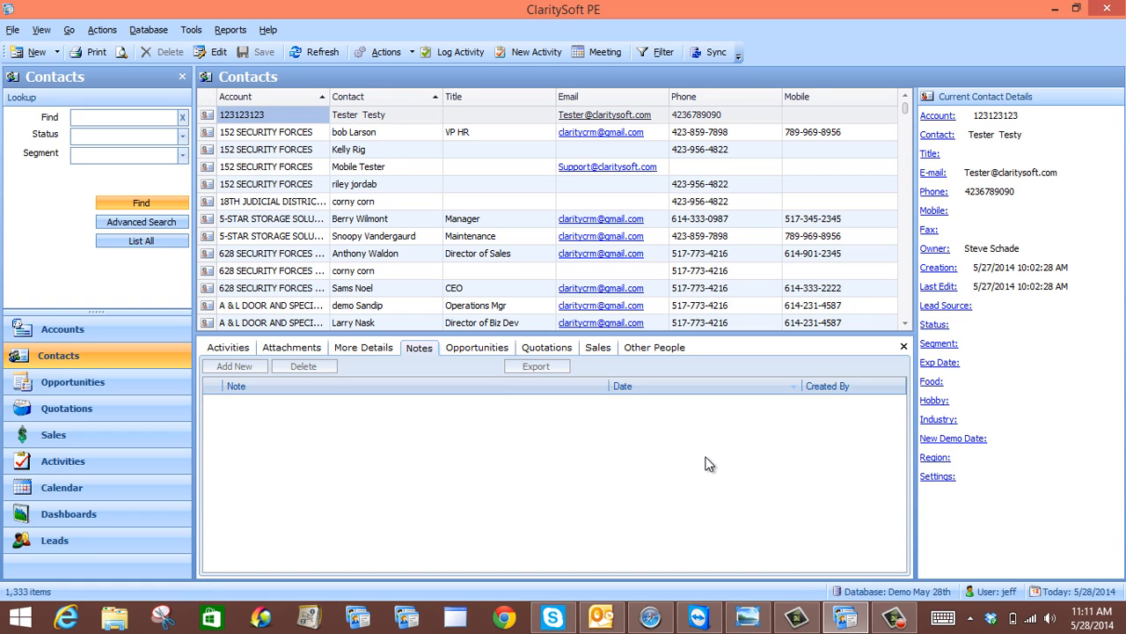
Sync, refresh reports, and look up the ADAMS OUTDOOR ADV contact by name
click(709, 53)
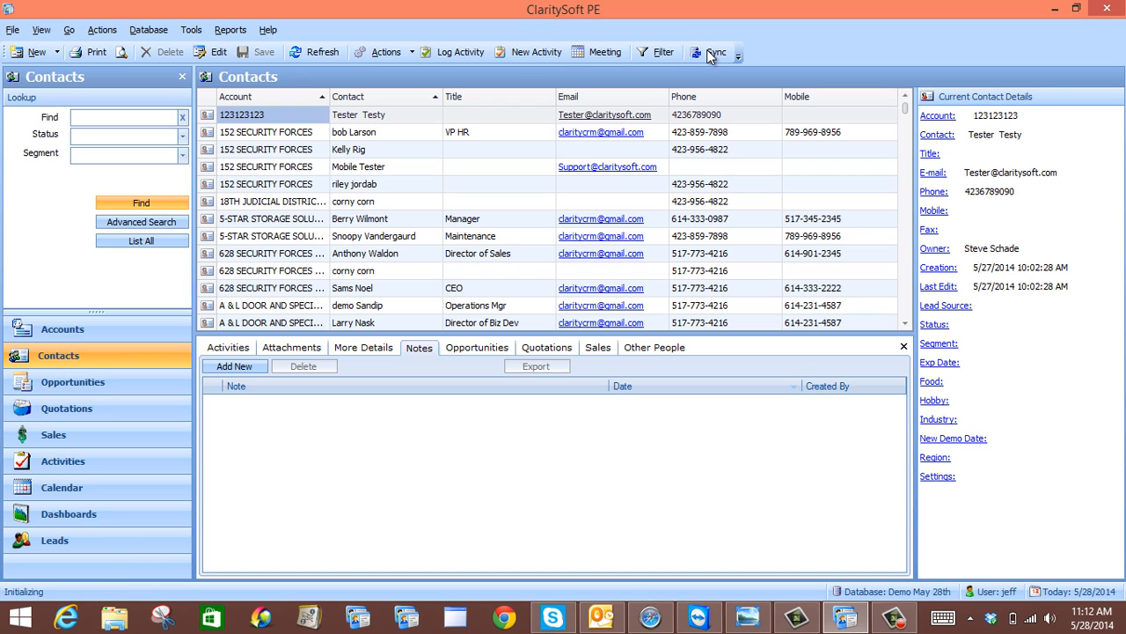
click(164, 38)
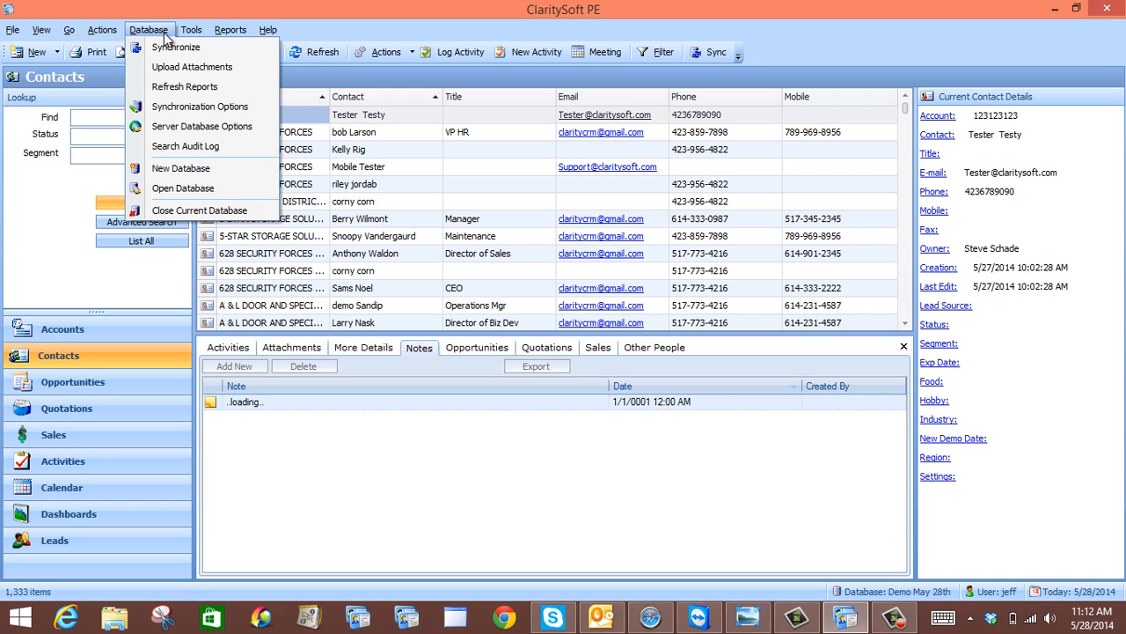
click(170, 87)
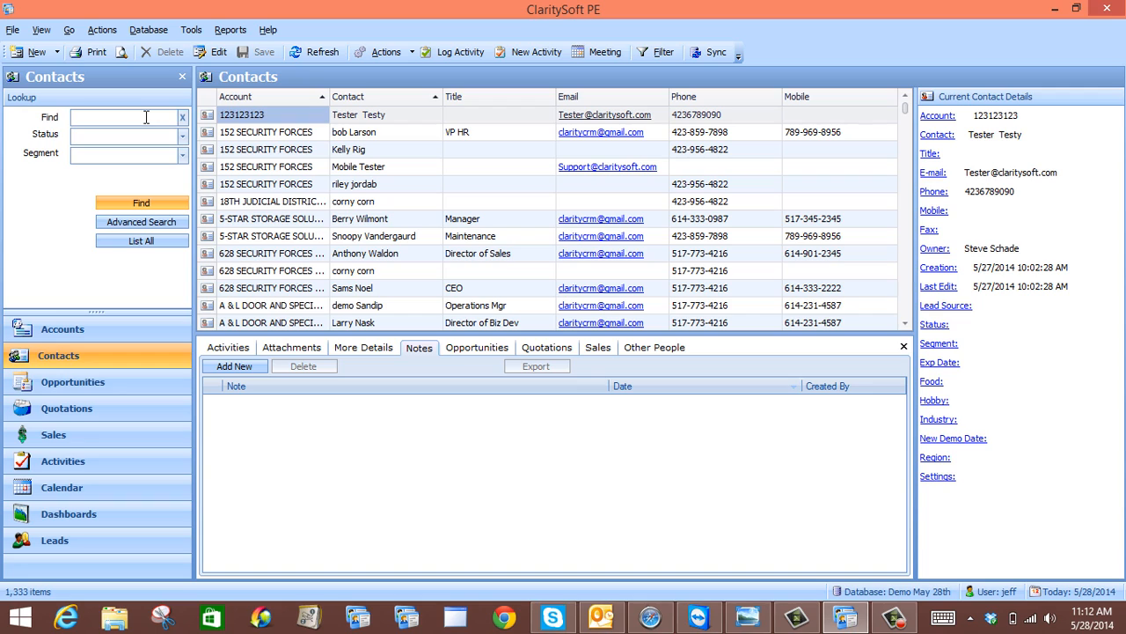
key(Return)
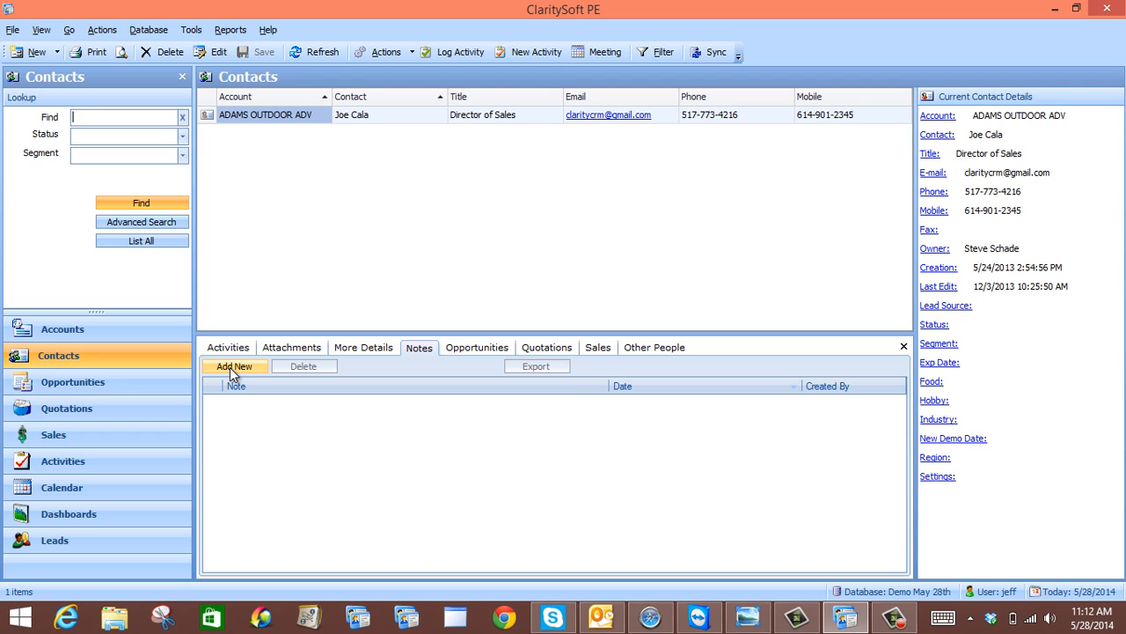
Add a note reading 'Jeff & Scott Only!' to the contact, encrypted with the Jeff & Scott Only key
click(230, 367)
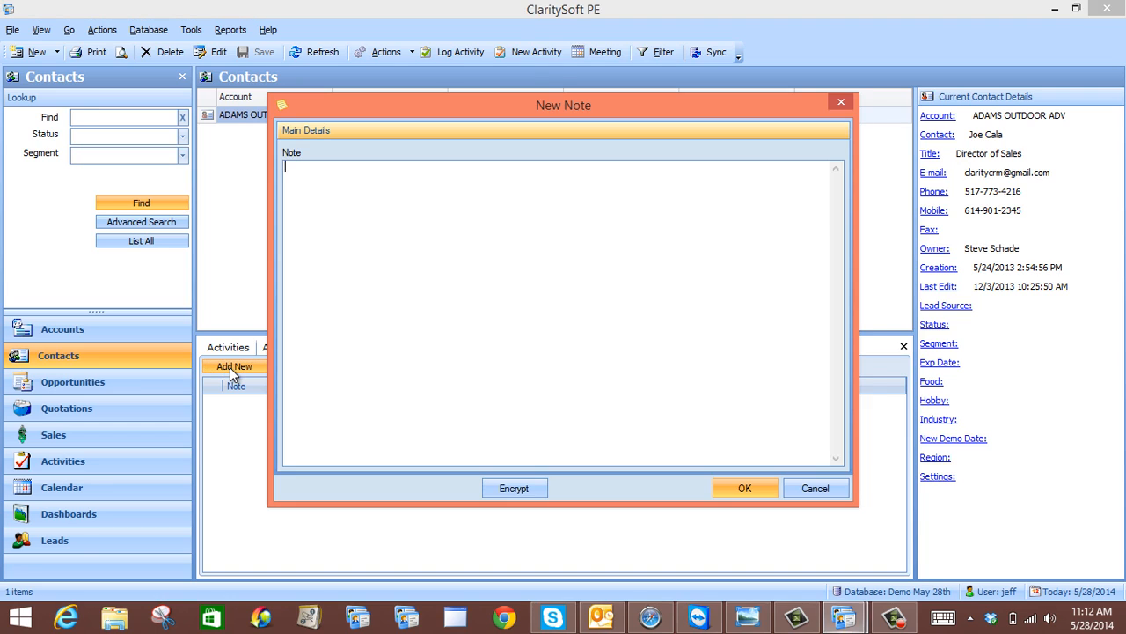
text(Jeff & Scott Only!)
click(528, 487)
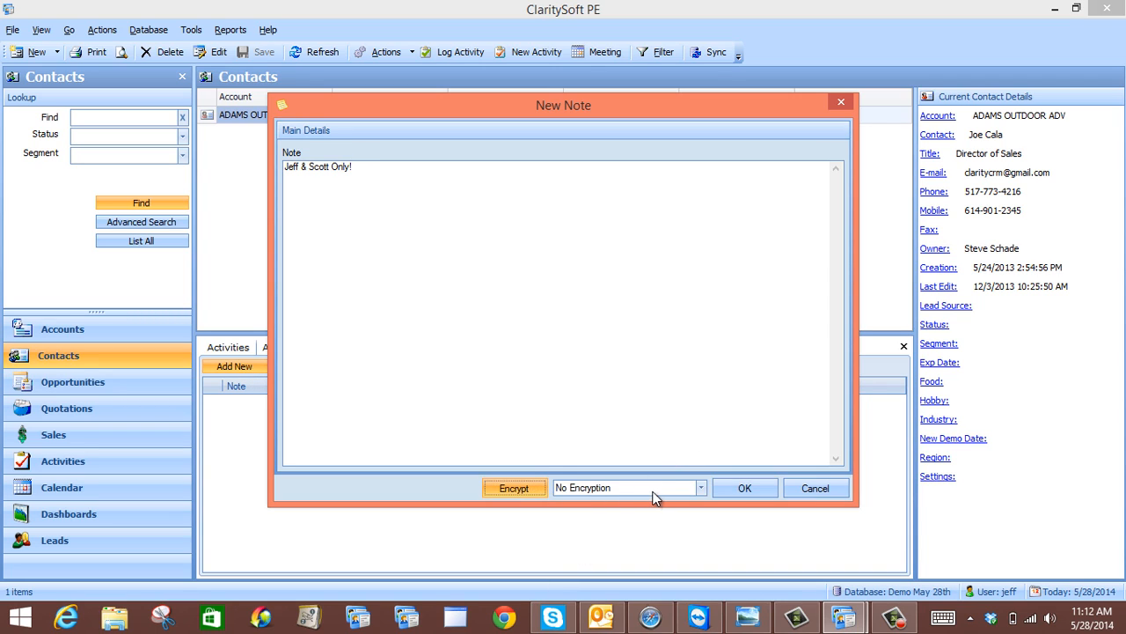
click(701, 490)
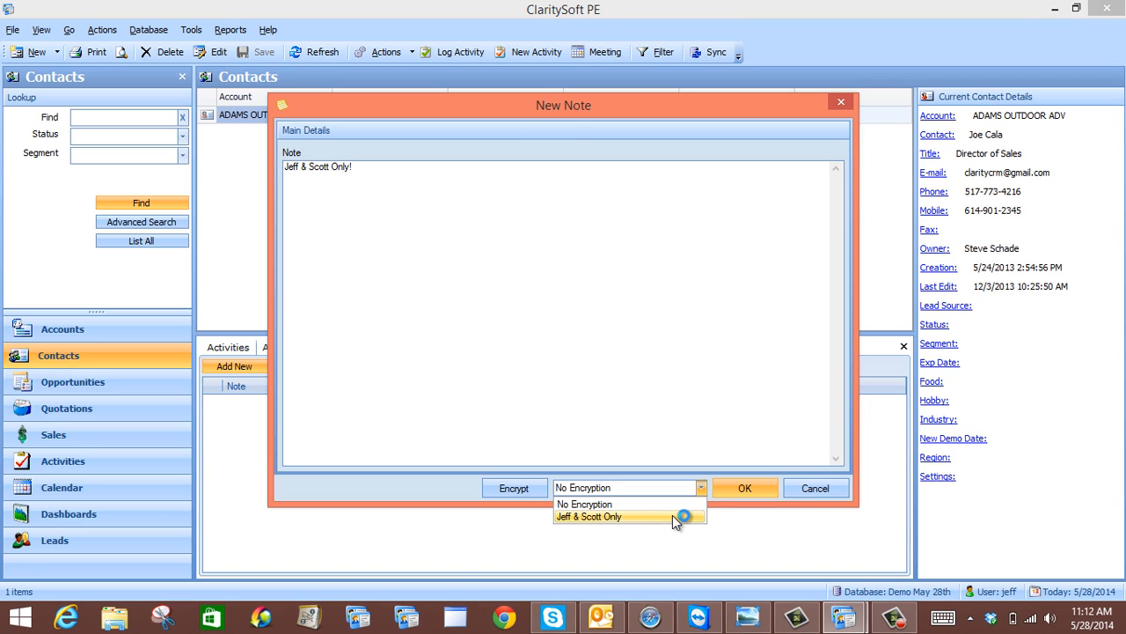
click(676, 516)
click(702, 489)
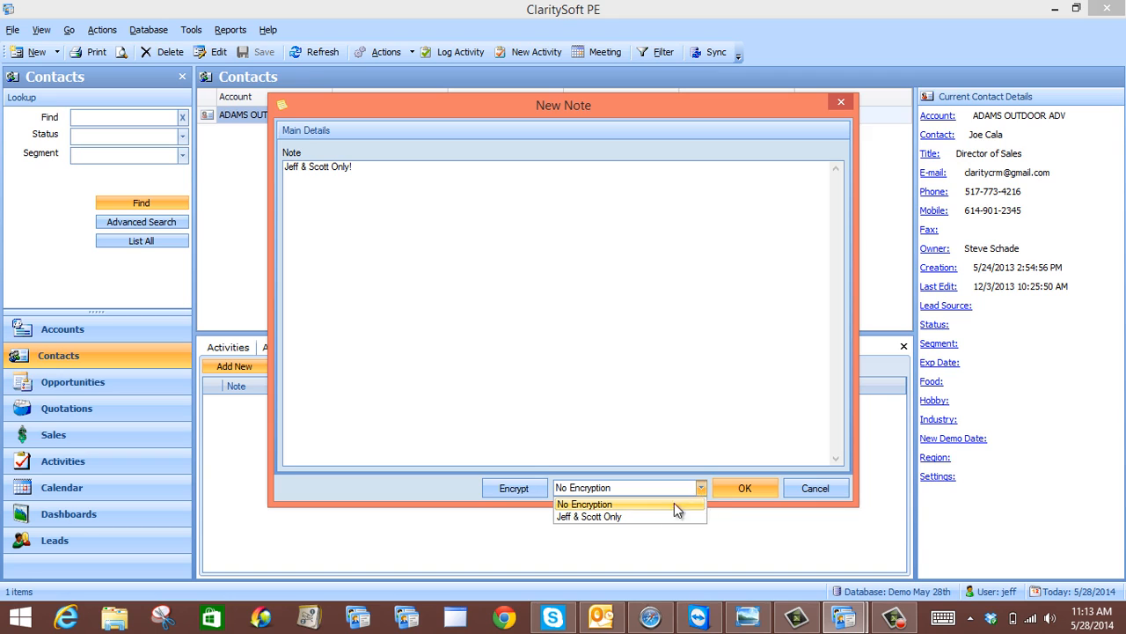
click(661, 517)
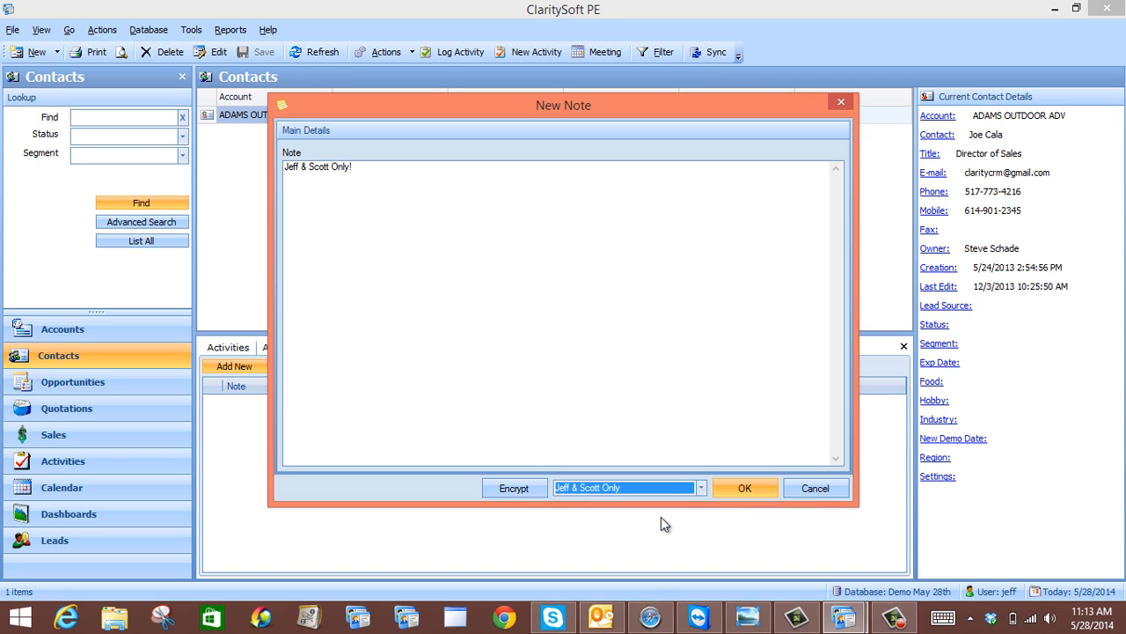
click(752, 485)
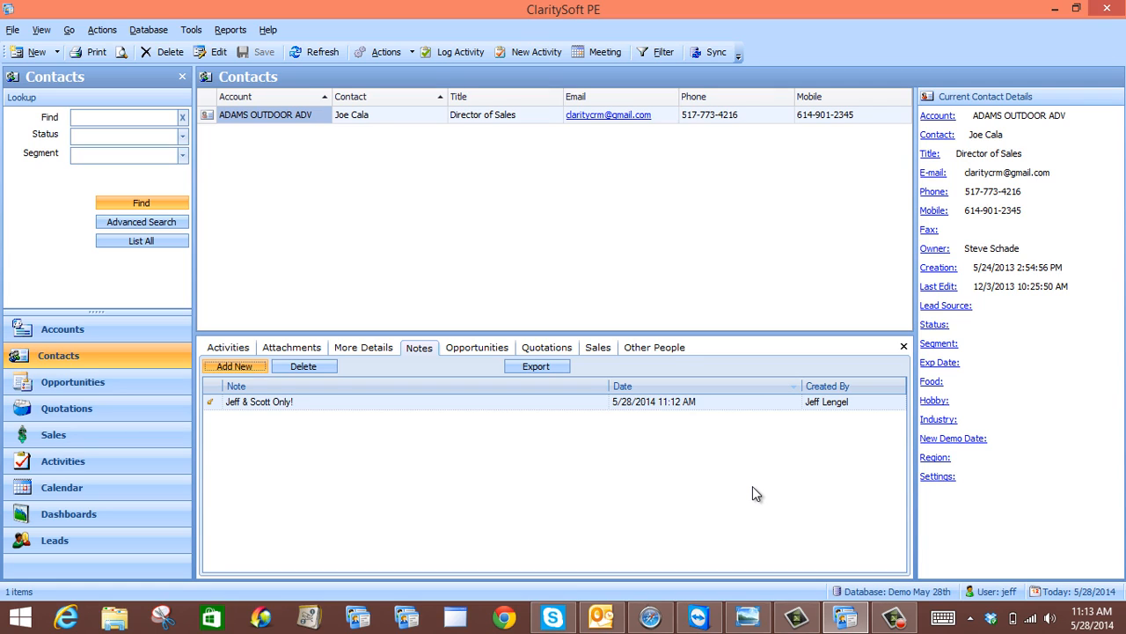
Run Sync so the encrypted note reaches the server
click(715, 56)
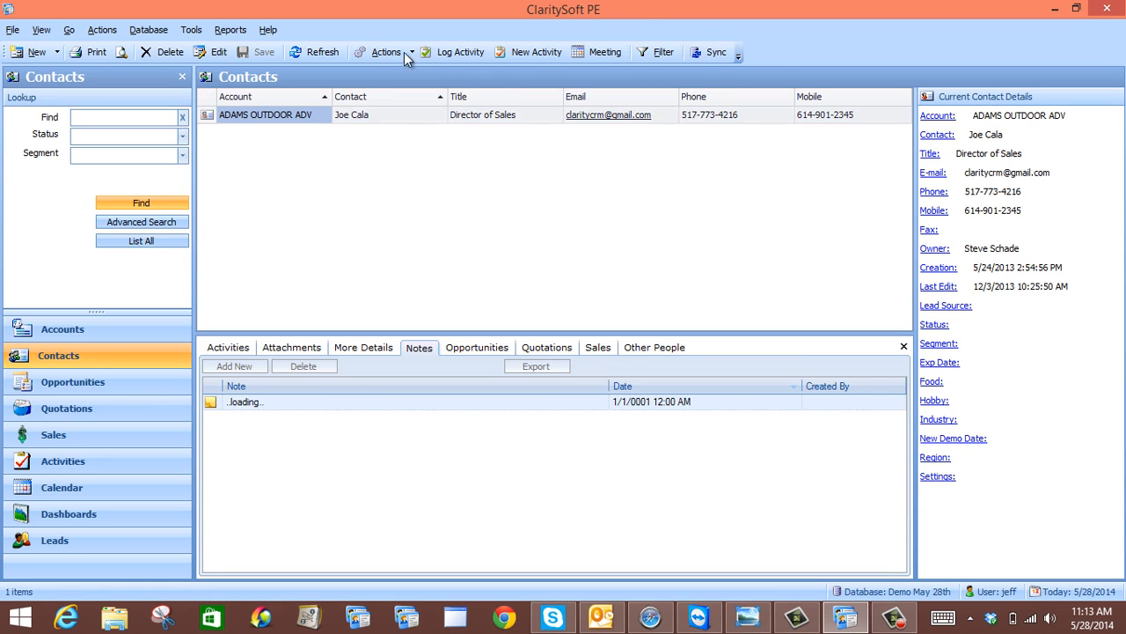
click(141, 31)
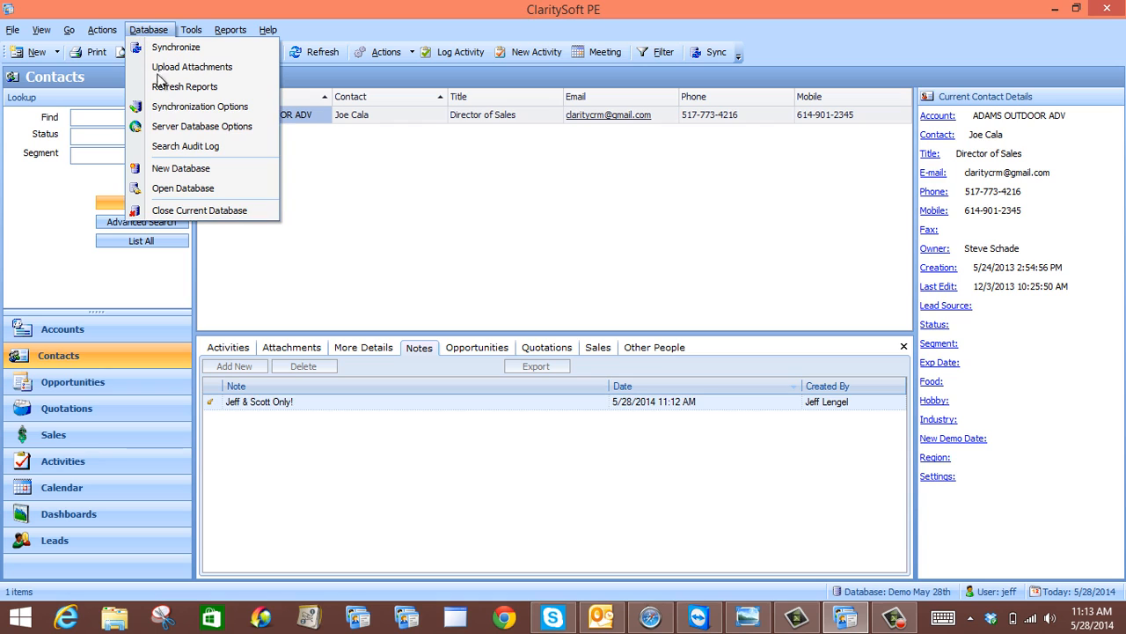
Open the Demo May 28th database
click(185, 189)
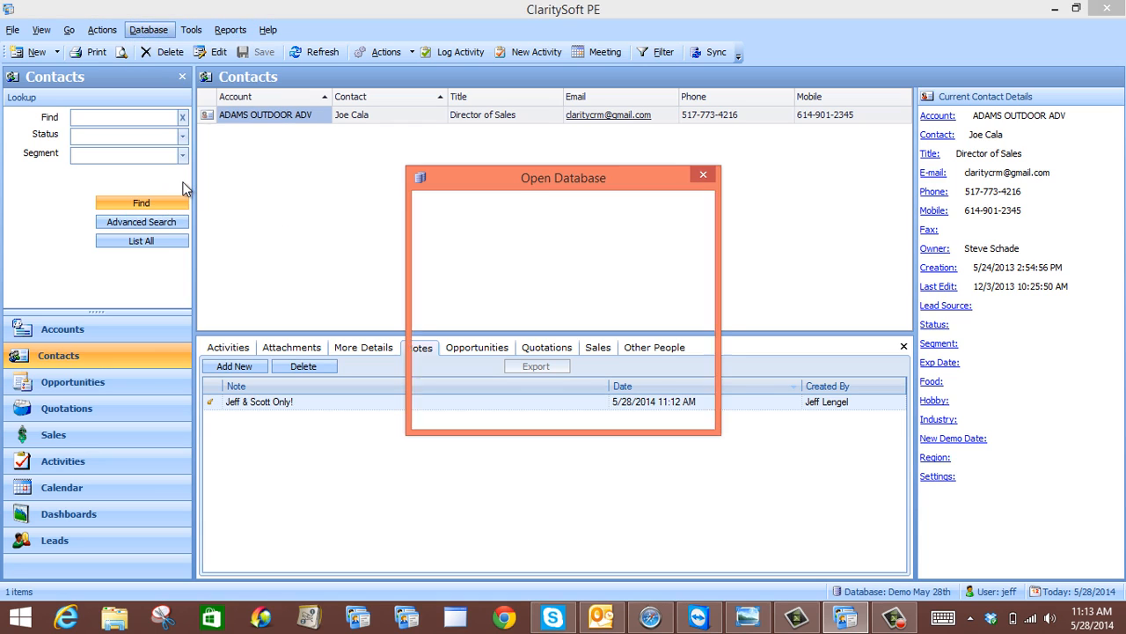
click(503, 335)
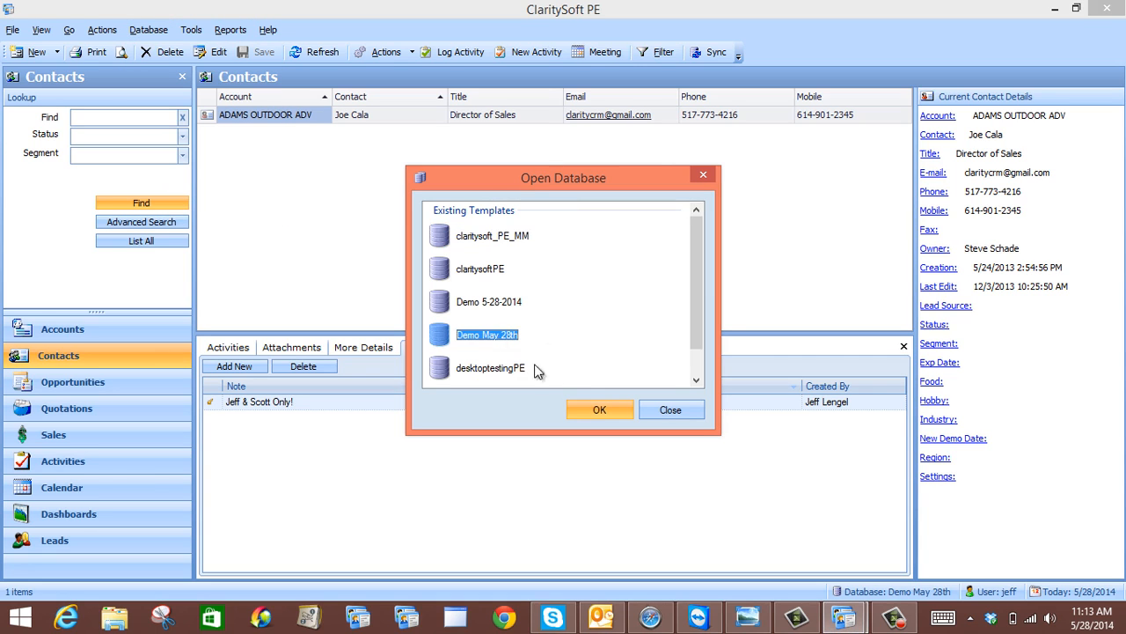
click(600, 408)
Log in with the second allowed user's name and password
key(shift+Tab)
key(BackSpace)
text(scott)
key(Tab)
text(*******)
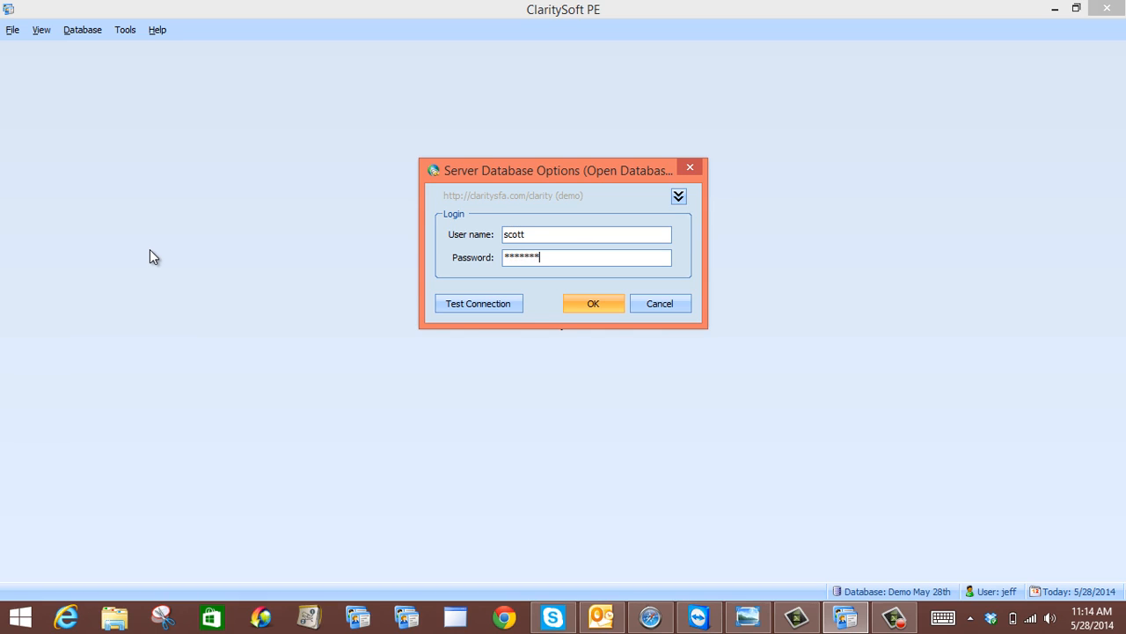
key(Return)
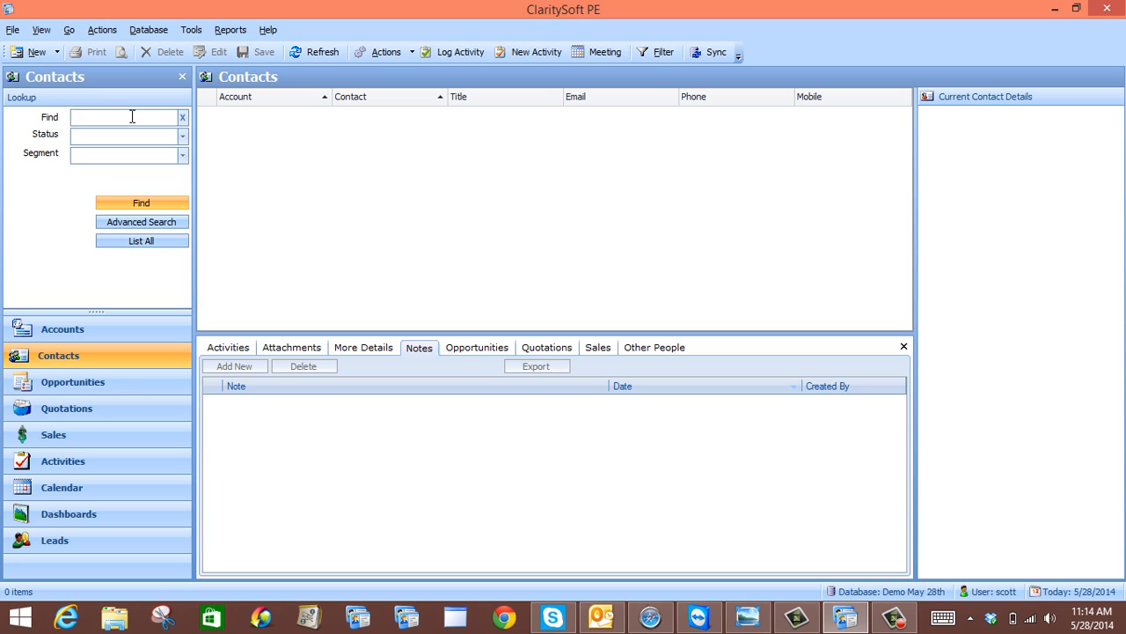
Look up the contact by name to see the 'Jeff & Scott Only!' note listed
key(Return)
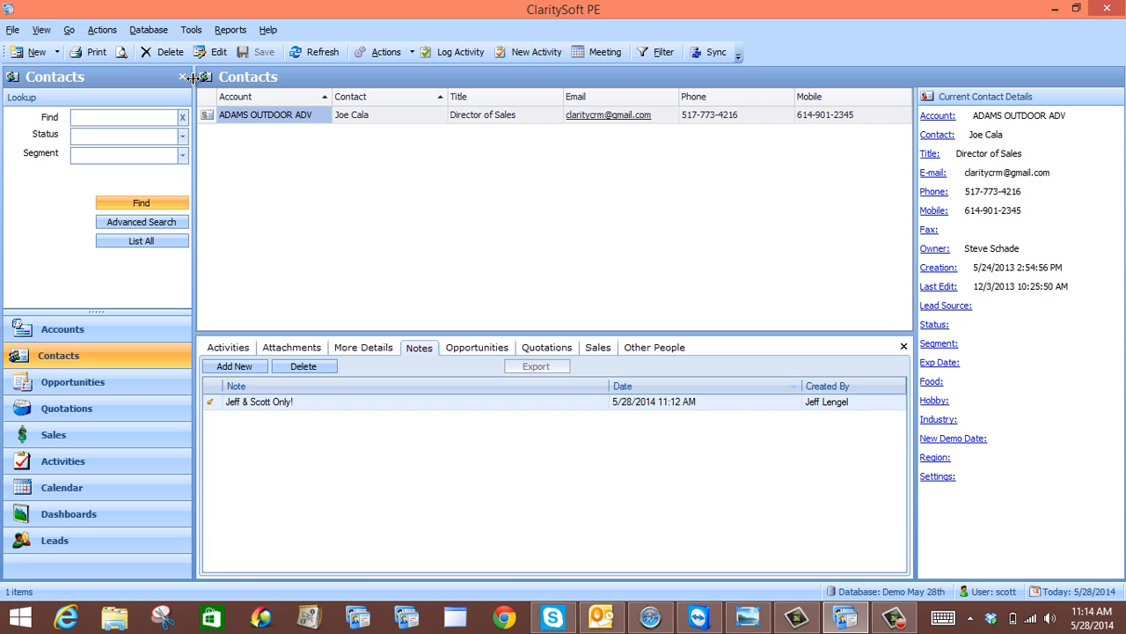
click(149, 30)
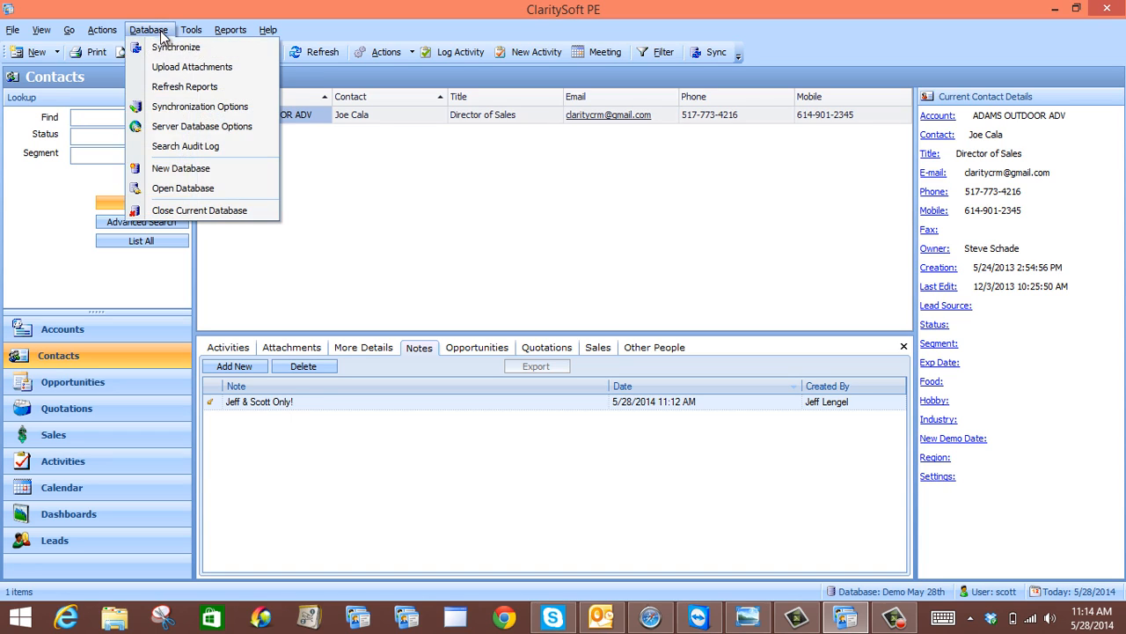
Open the Demo May 28th database again
click(182, 188)
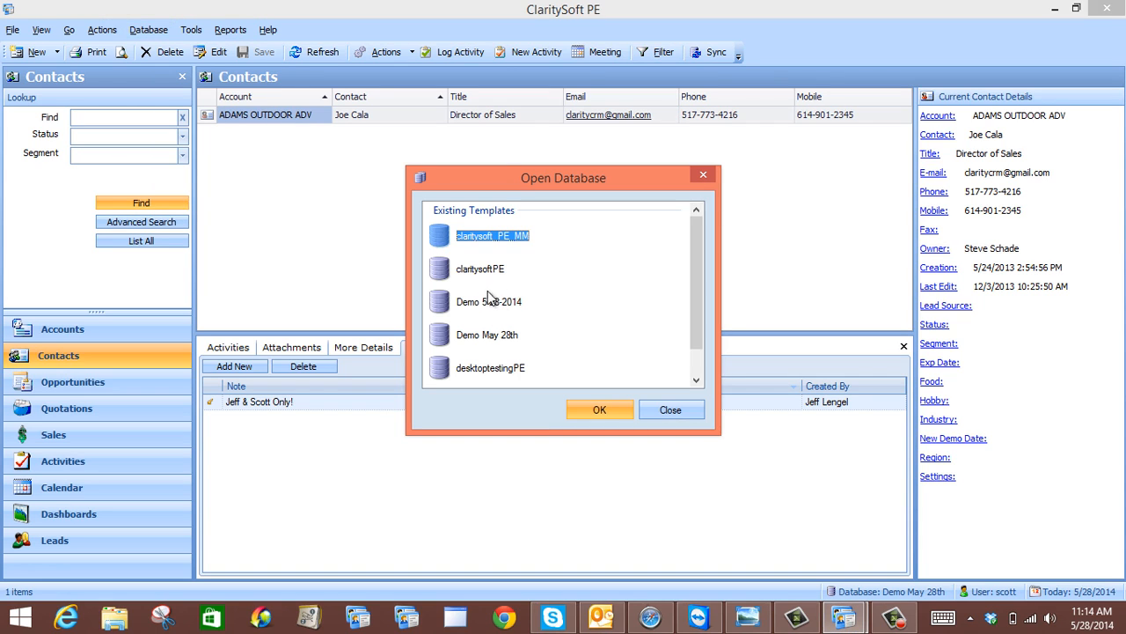
click(486, 334)
click(593, 409)
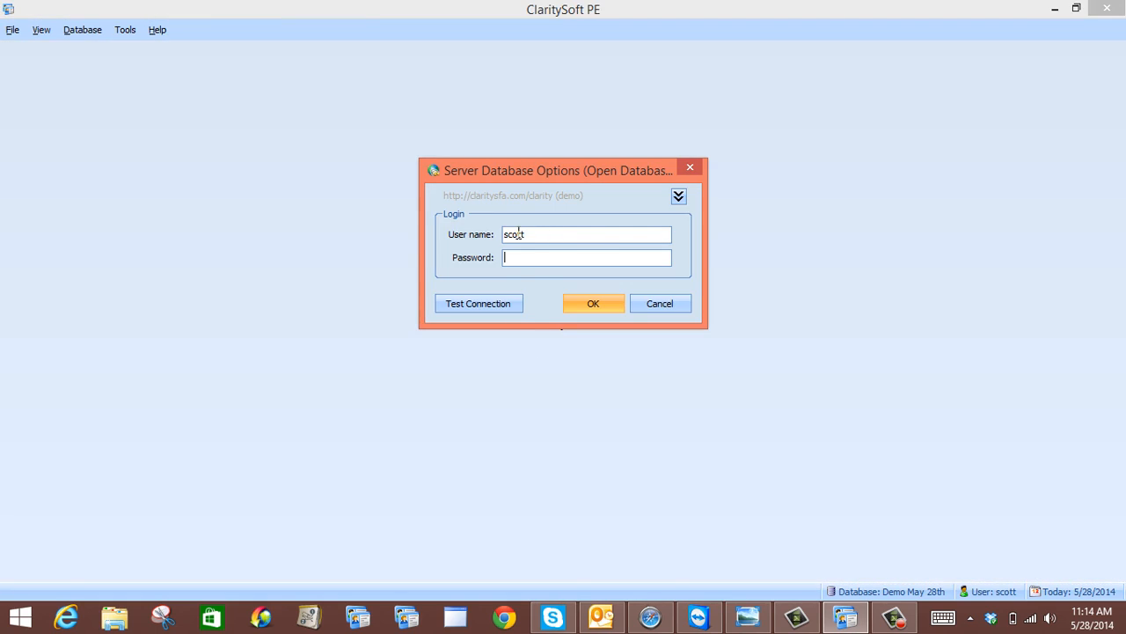
Log in as a third user, replacing the user name and entering their password
double_click(519, 233)
text(britany)
key(Tab)
text(*******)
key(Return)
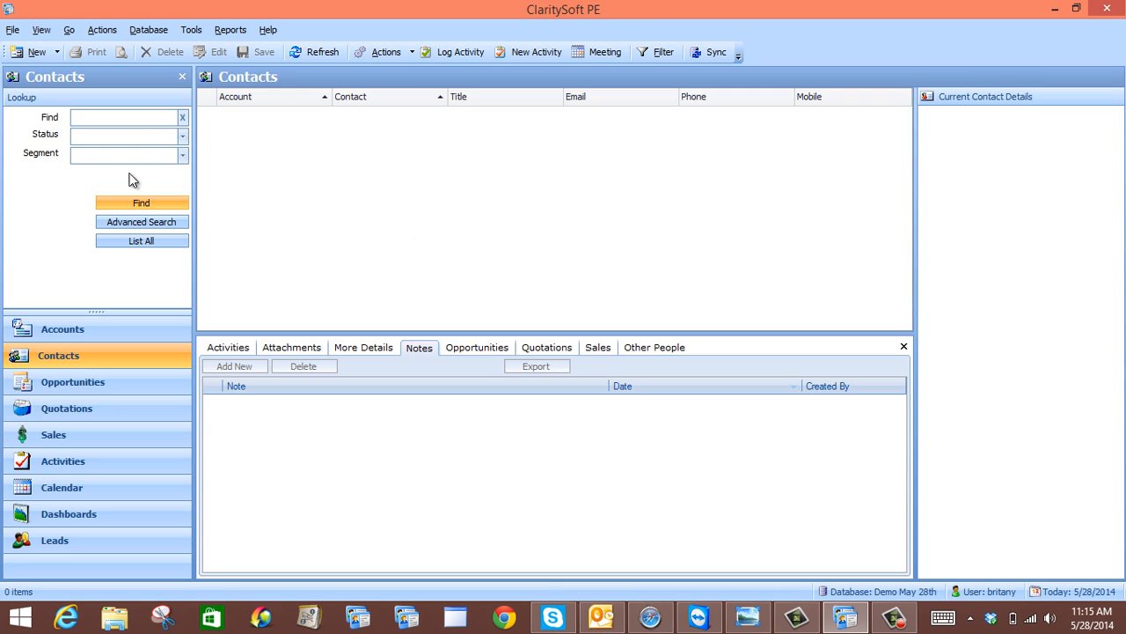
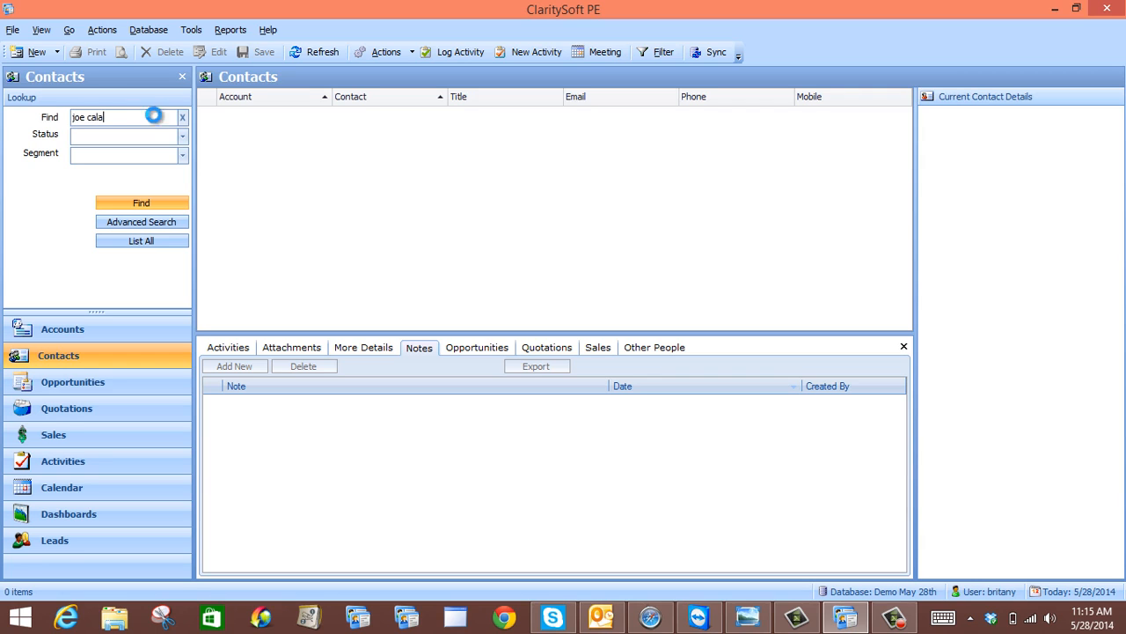